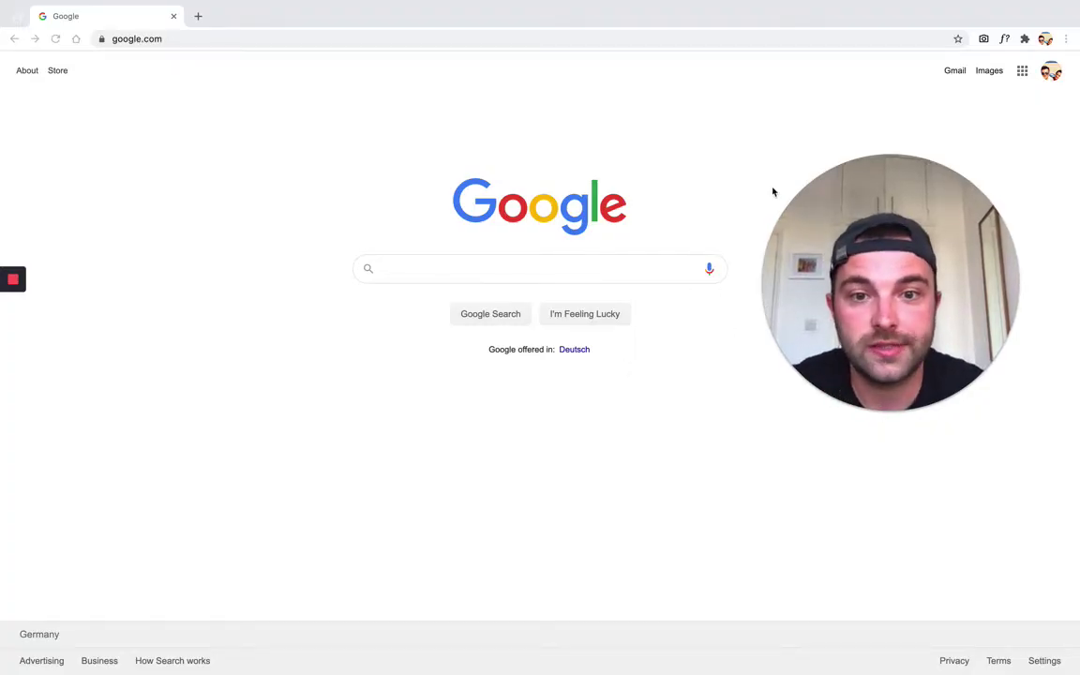
# Search Google for 'edit screenshot good annotations' using the autocomplete suggestion.
pyautogui.click(470, 261)
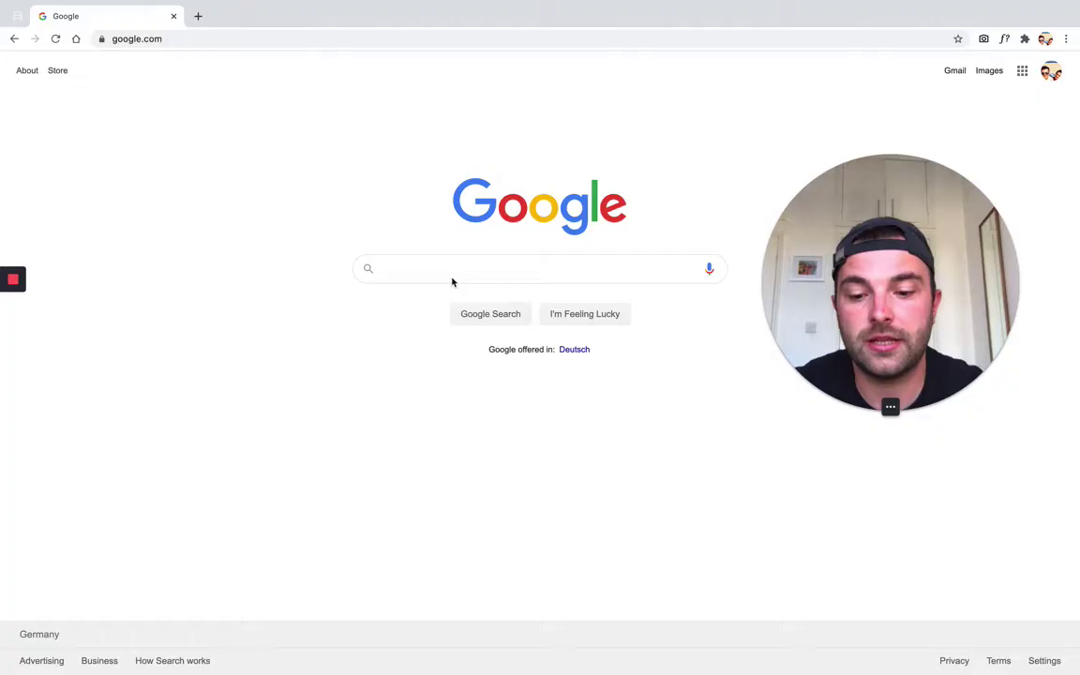
pyautogui.write('edit screenshot')
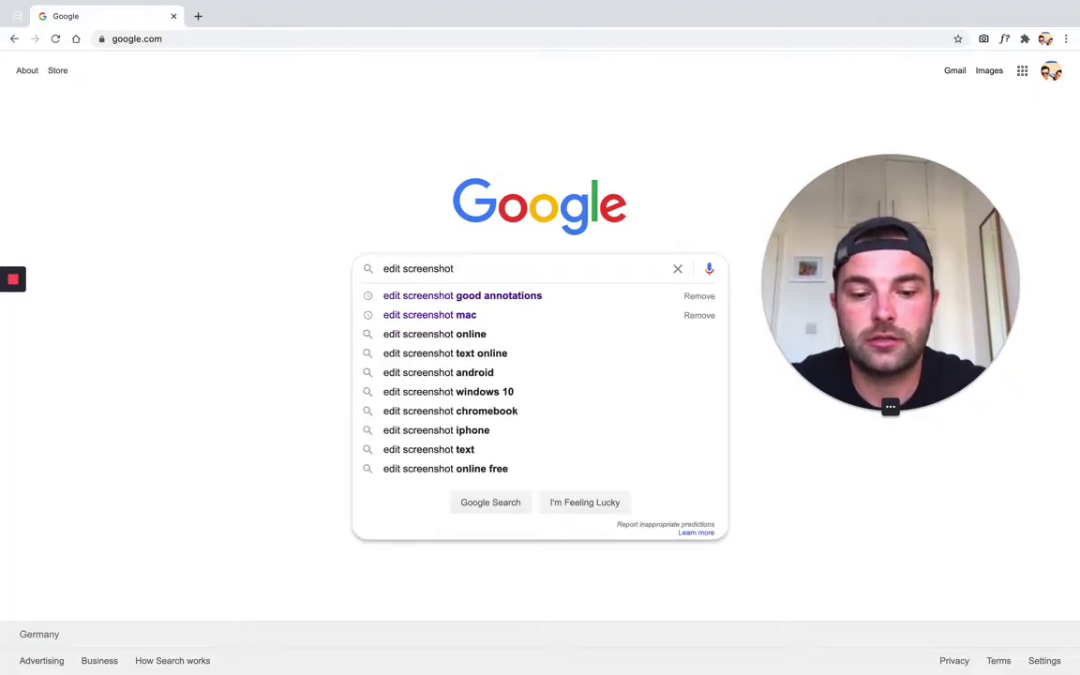
pyautogui.press('Down')
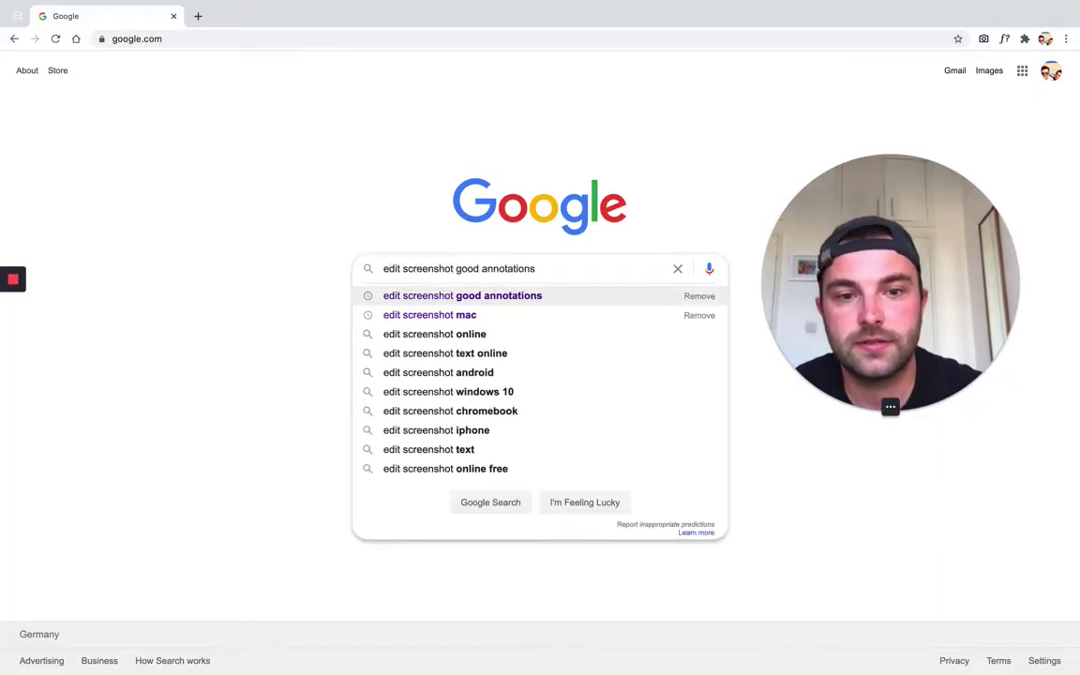
pyautogui.press('Return')
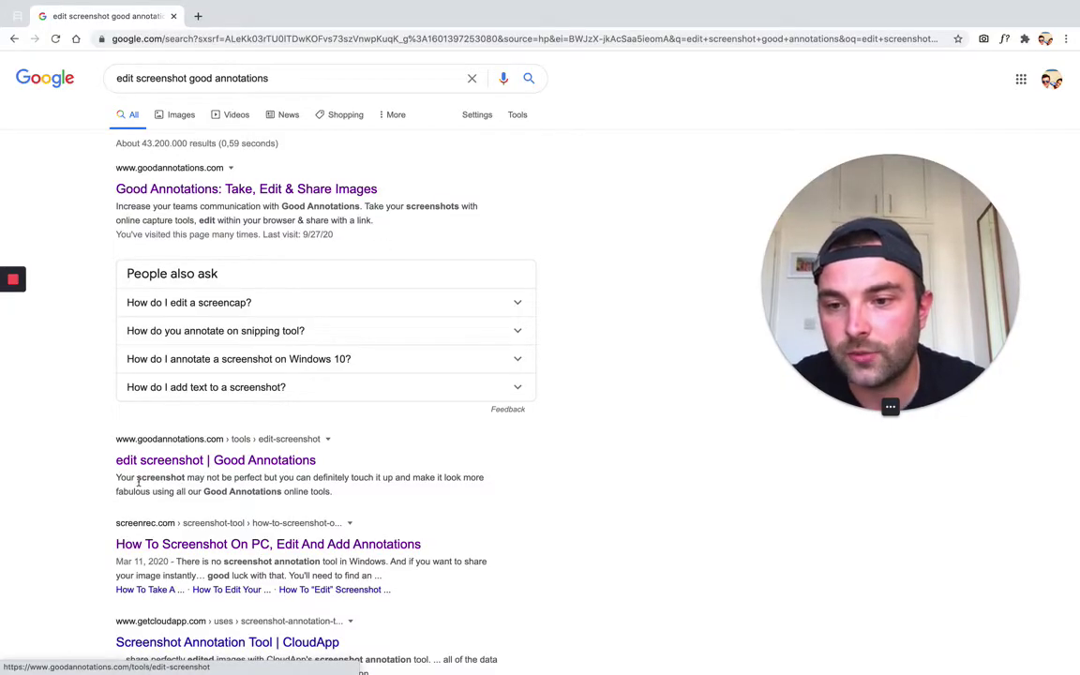
# Open the Good Annotations edit-screenshot page and start editing with the sample image.
pyautogui.click(226, 468)
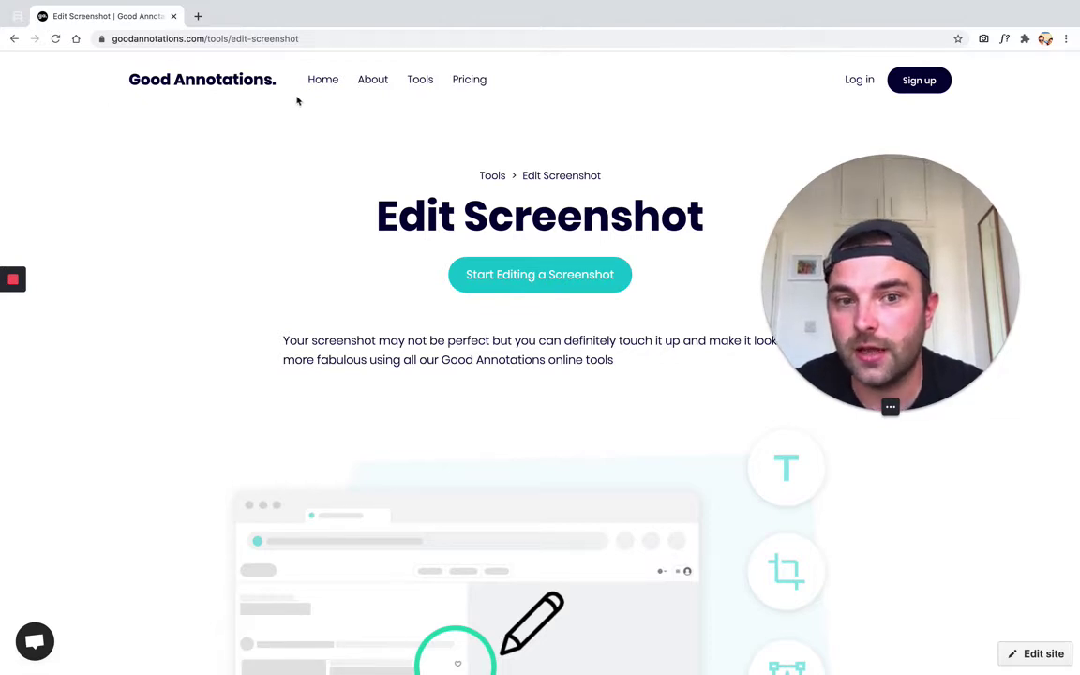
pyautogui.moveTo(851, 297); pyautogui.dragTo(894, 258)
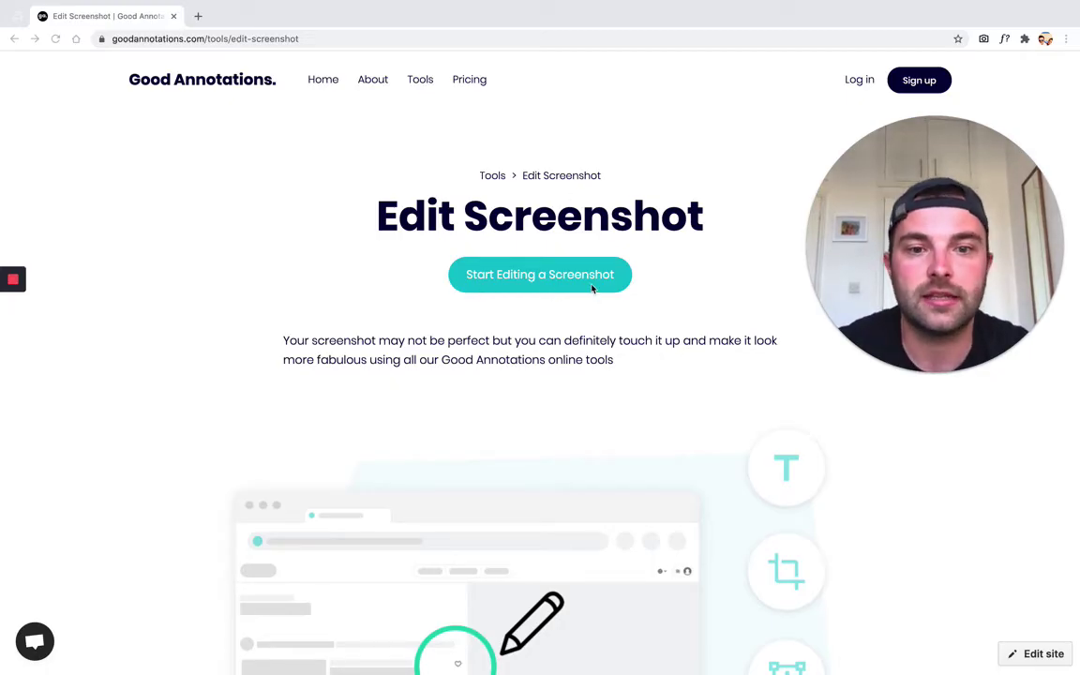
pyautogui.click(540, 288)
pyautogui.click(530, 284)
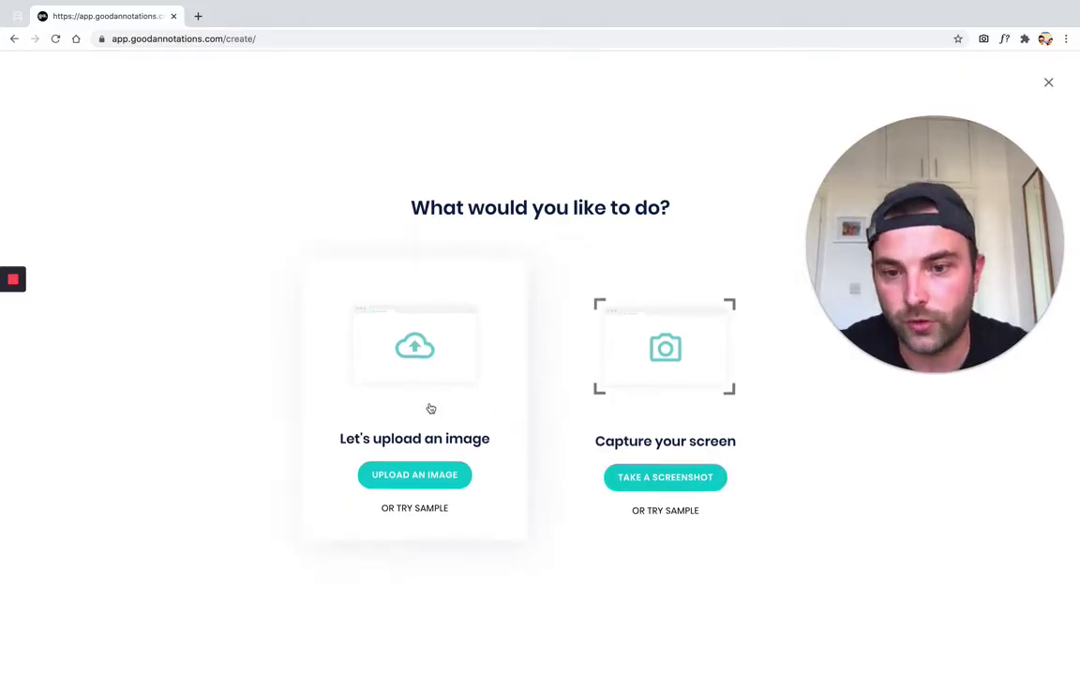
pyautogui.click(407, 509)
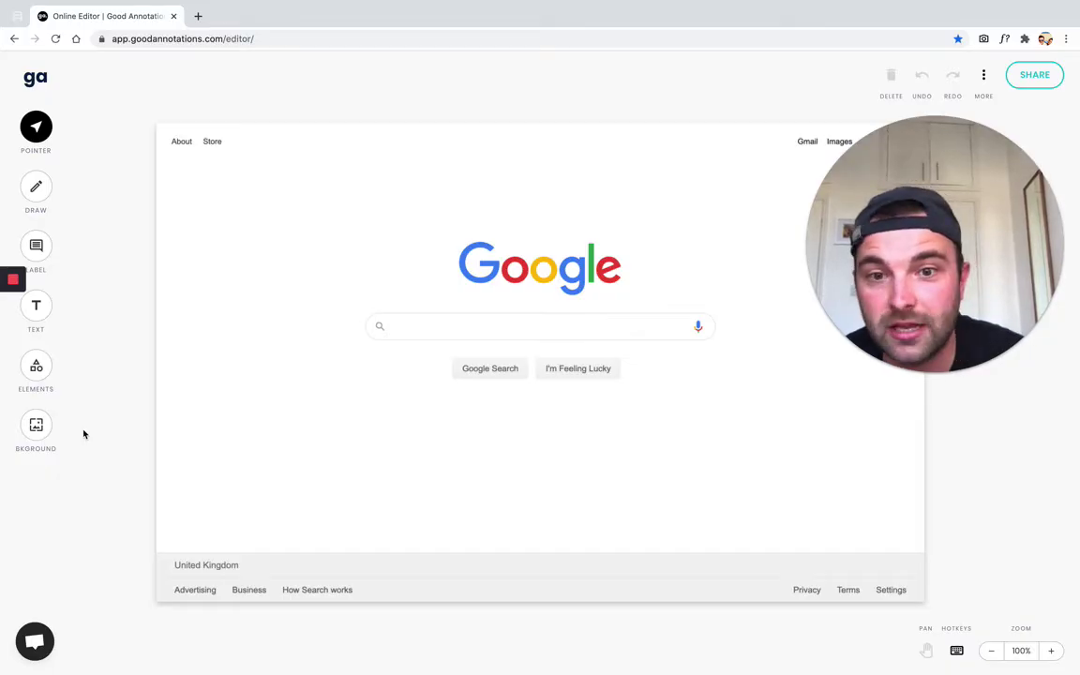
# Turn on Drop Shadow in the BKGROUND settings for the Google homepage screenshot.
pyautogui.click(38, 428)
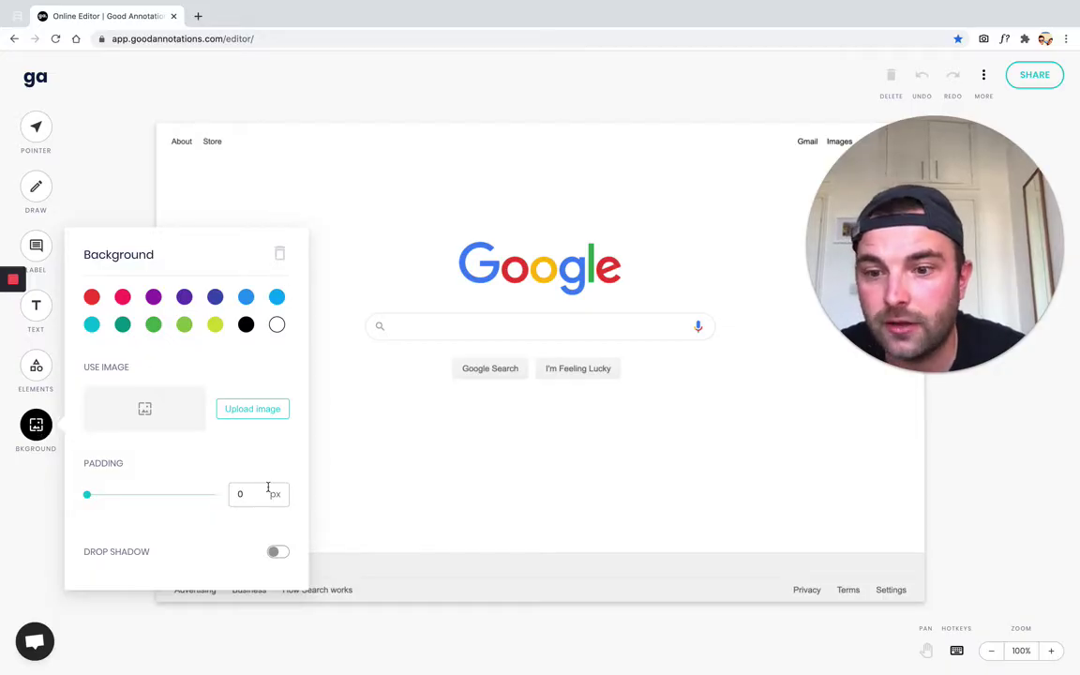
pyautogui.click(277, 554)
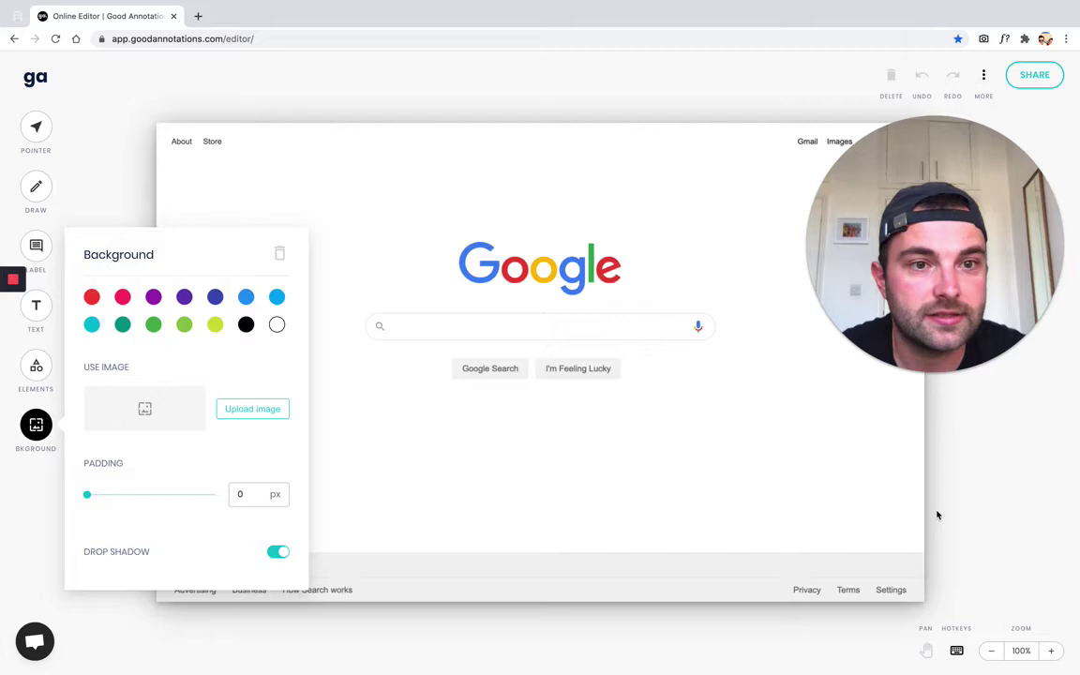
pyautogui.click(569, 383)
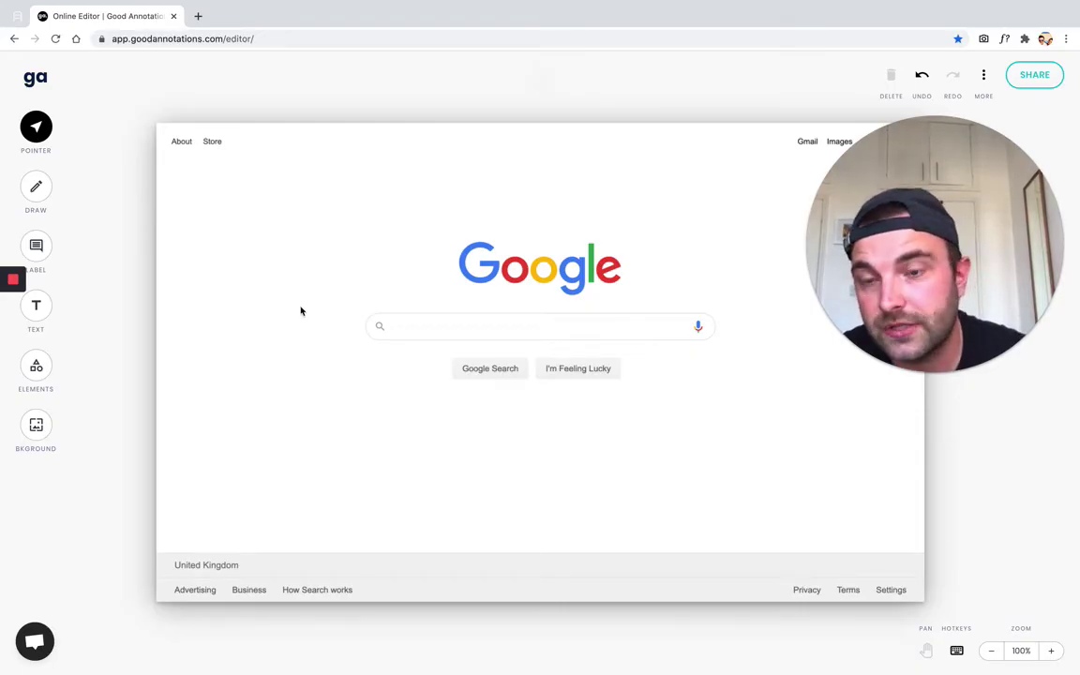
# Apply the browser window frame from the Elements Frames list to the screenshot.
pyautogui.click(39, 369)
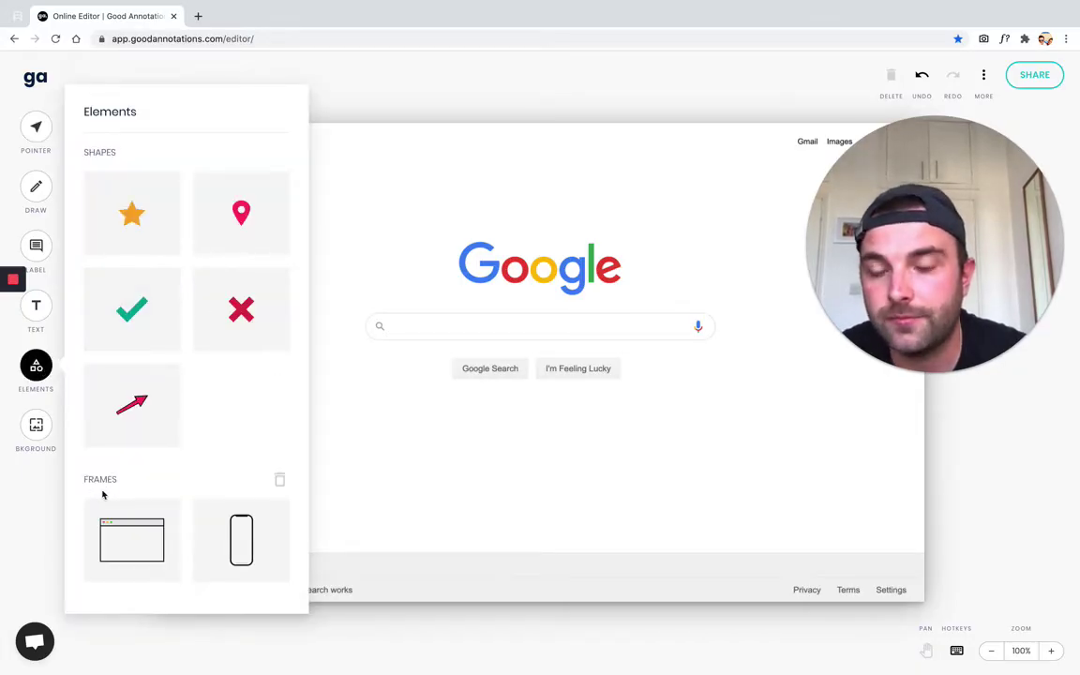
pyautogui.click(127, 554)
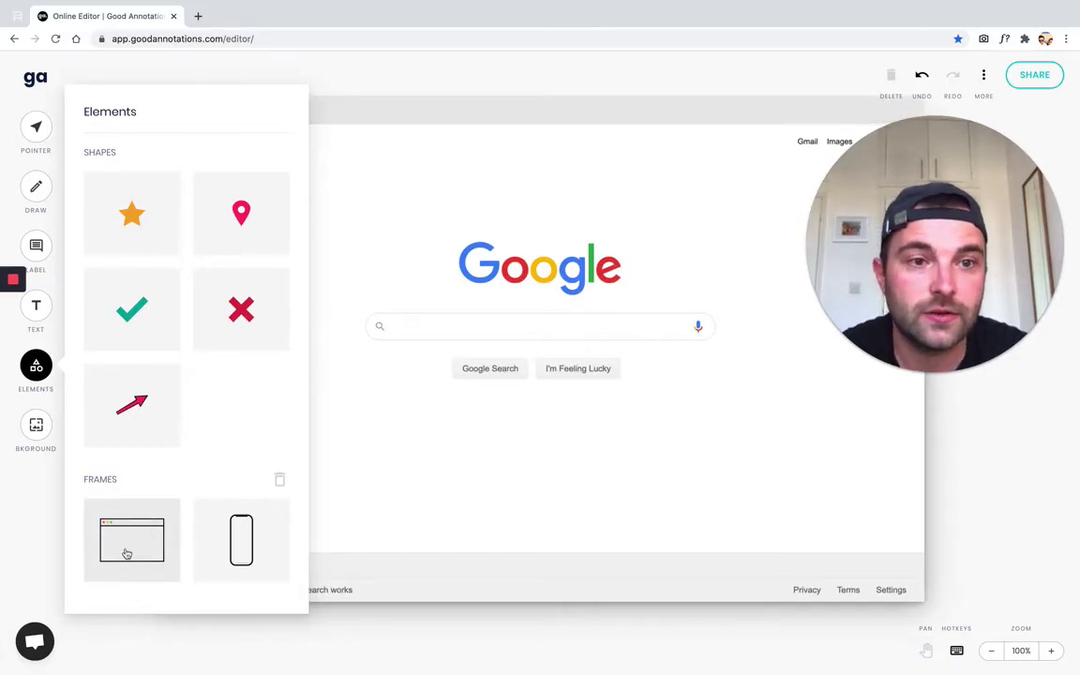
pyautogui.click(431, 243)
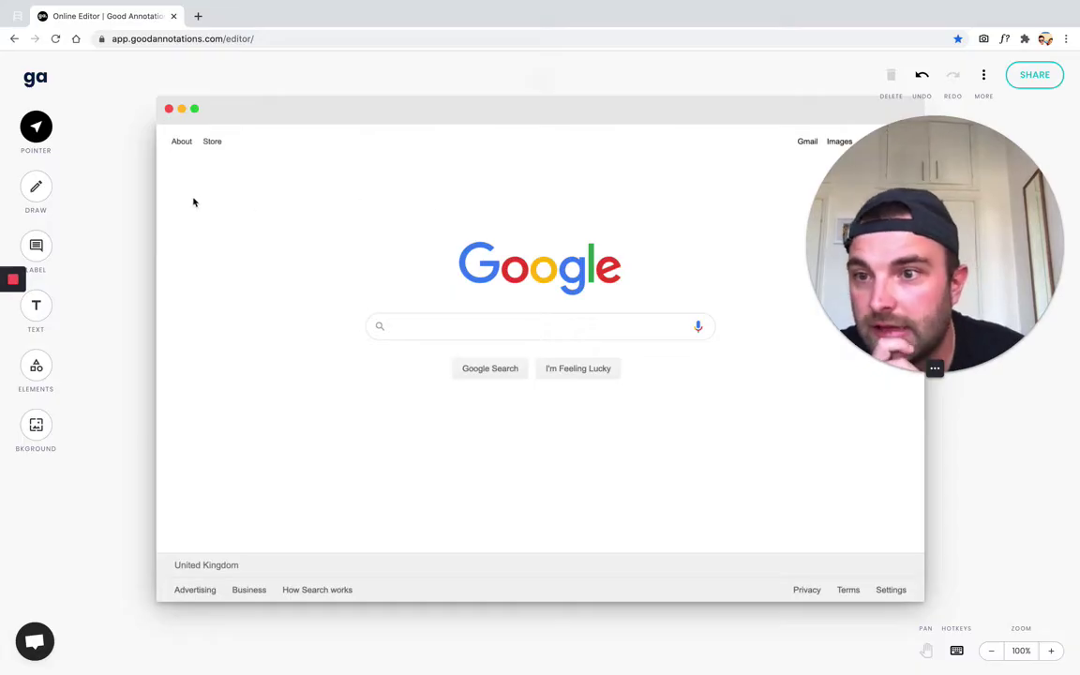
# Draw a rectangle outlining the Google Search button with the Draw tool.
pyautogui.click(38, 187)
pyautogui.click(245, 200)
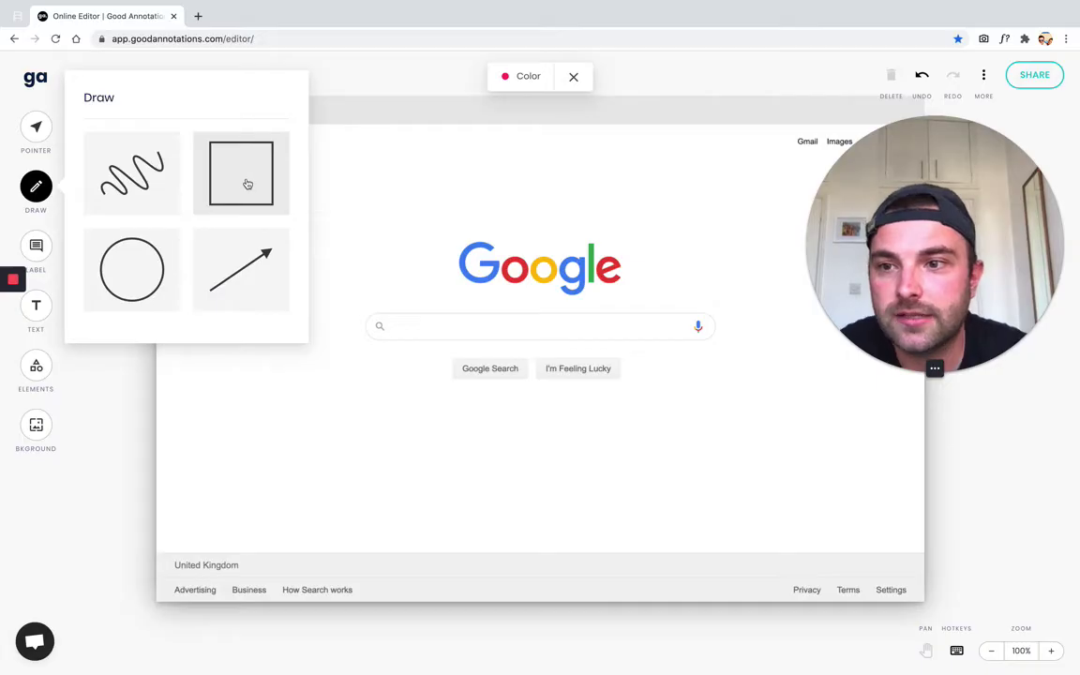
pyautogui.click(248, 184)
pyautogui.moveTo(448, 352); pyautogui.dragTo(536, 382)
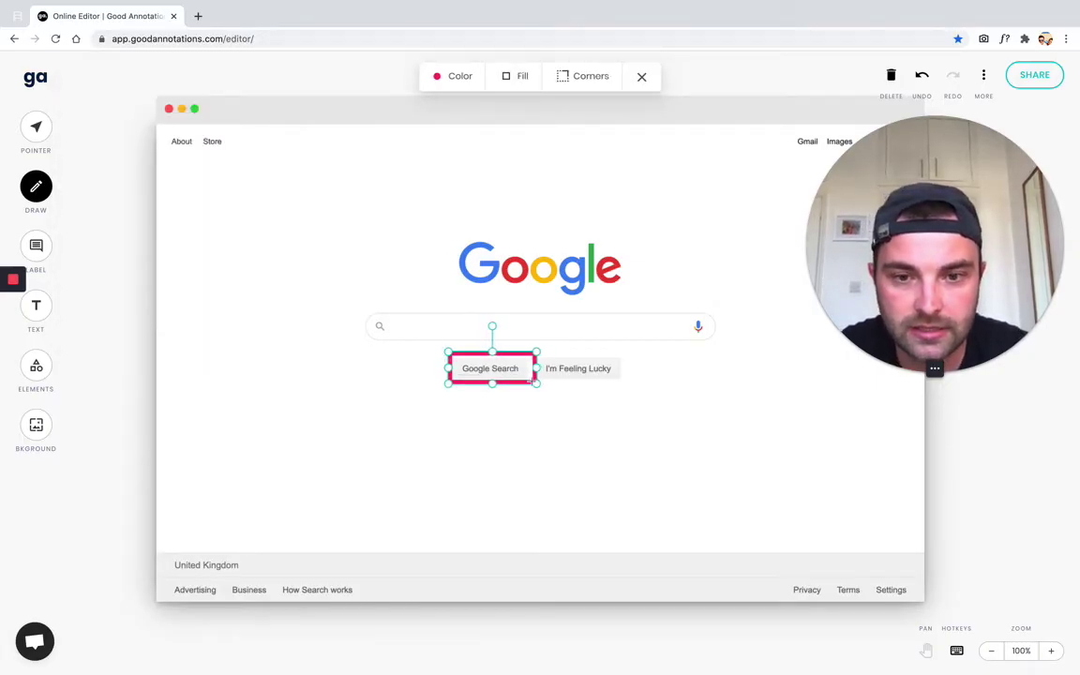
pyautogui.press('Escape')
pyautogui.click(534, 406)
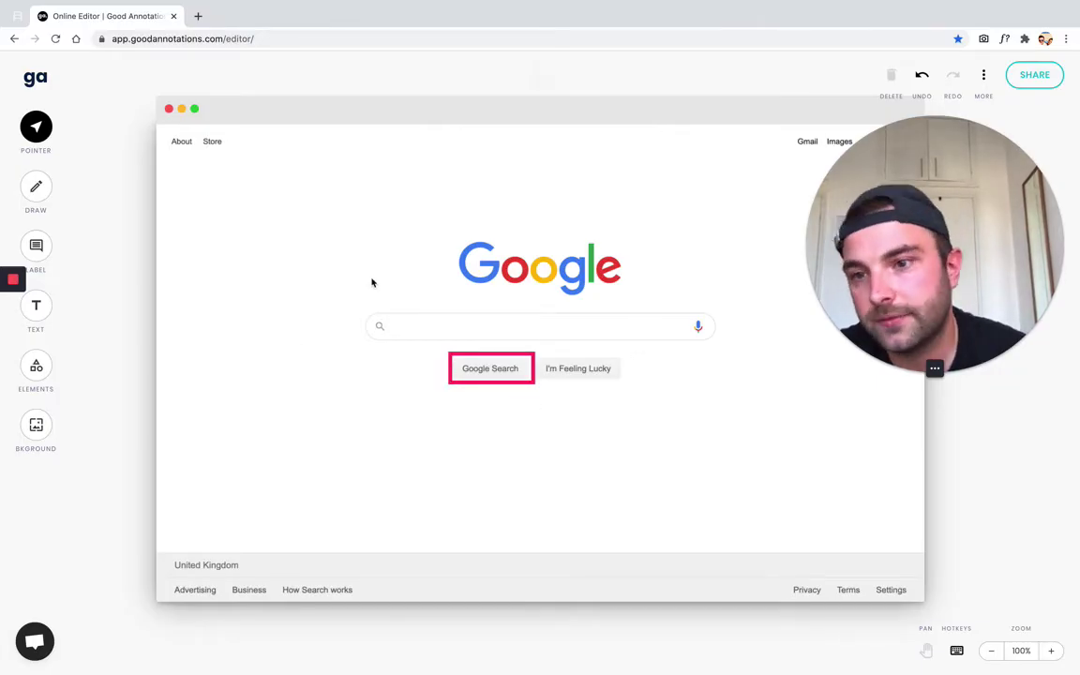
# Add a label left of the Google Search button reading 'Click here'.
pyautogui.click(35, 246)
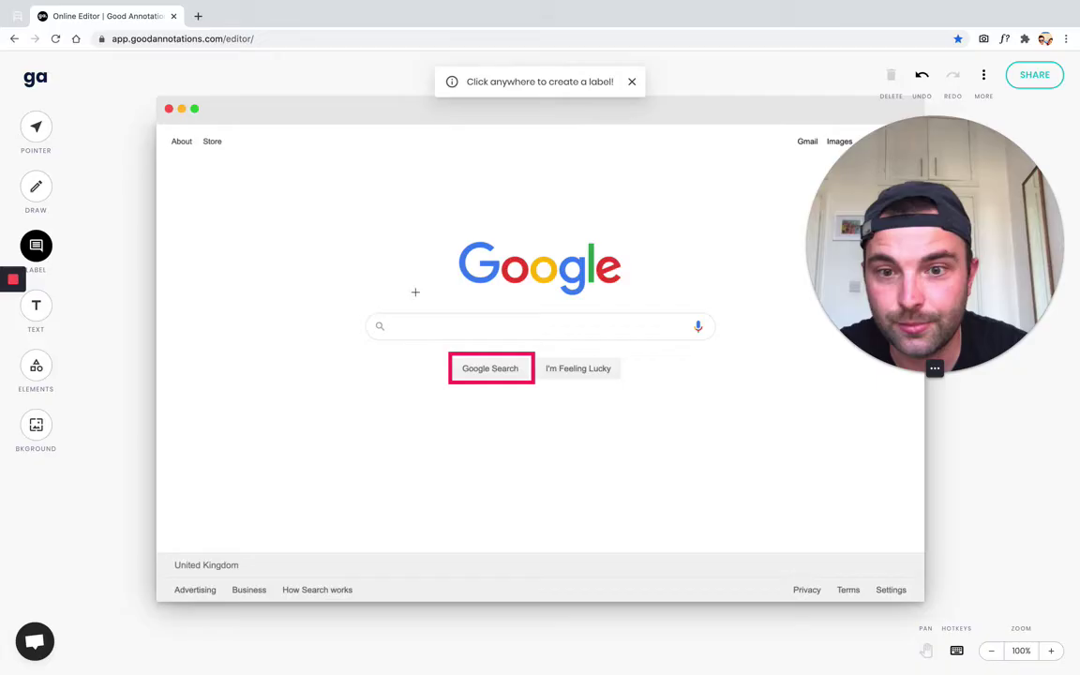
pyautogui.click(438, 365)
pyautogui.doubleClick(356, 370)
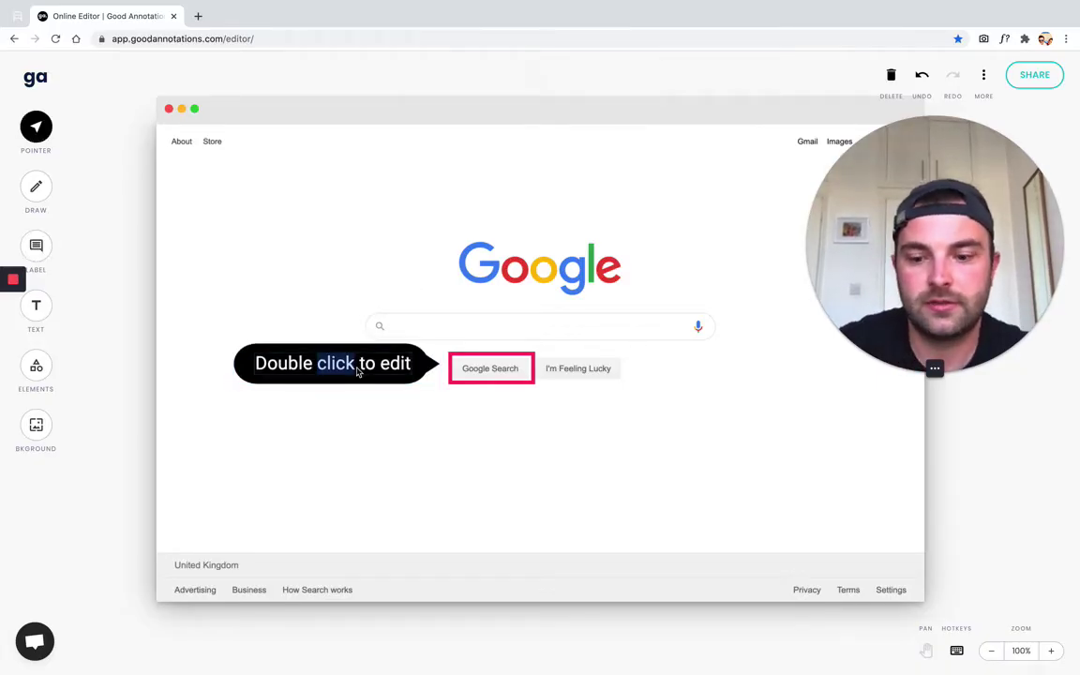
pyautogui.hotkey('ctrl', 'a')
pyautogui.write('Click here')
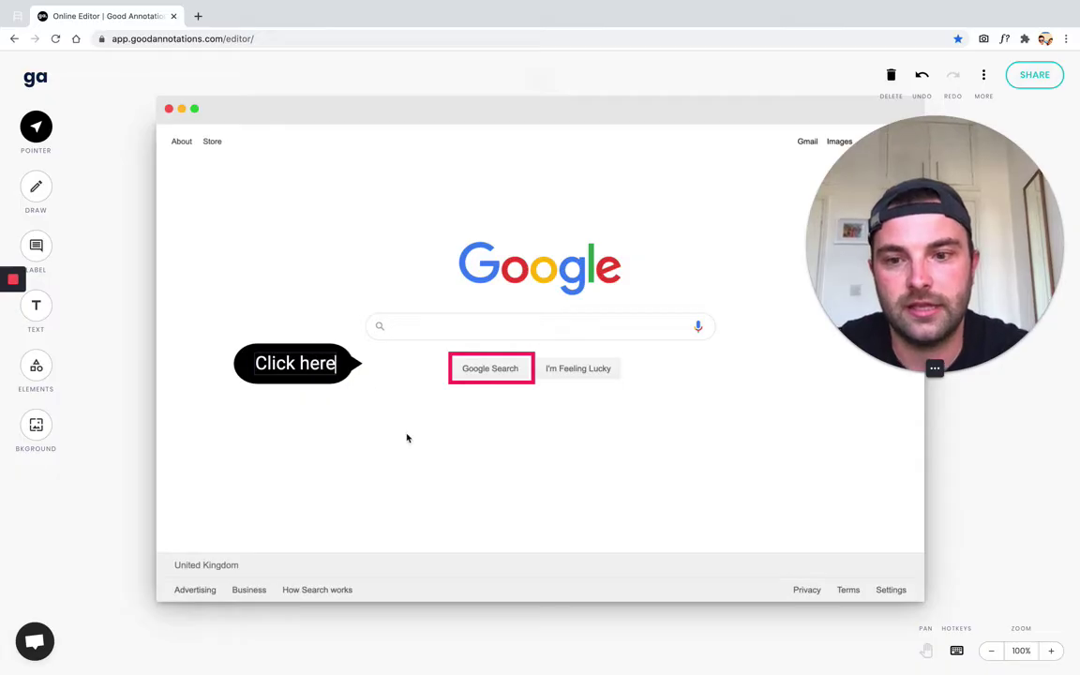
pyautogui.click(296, 367)
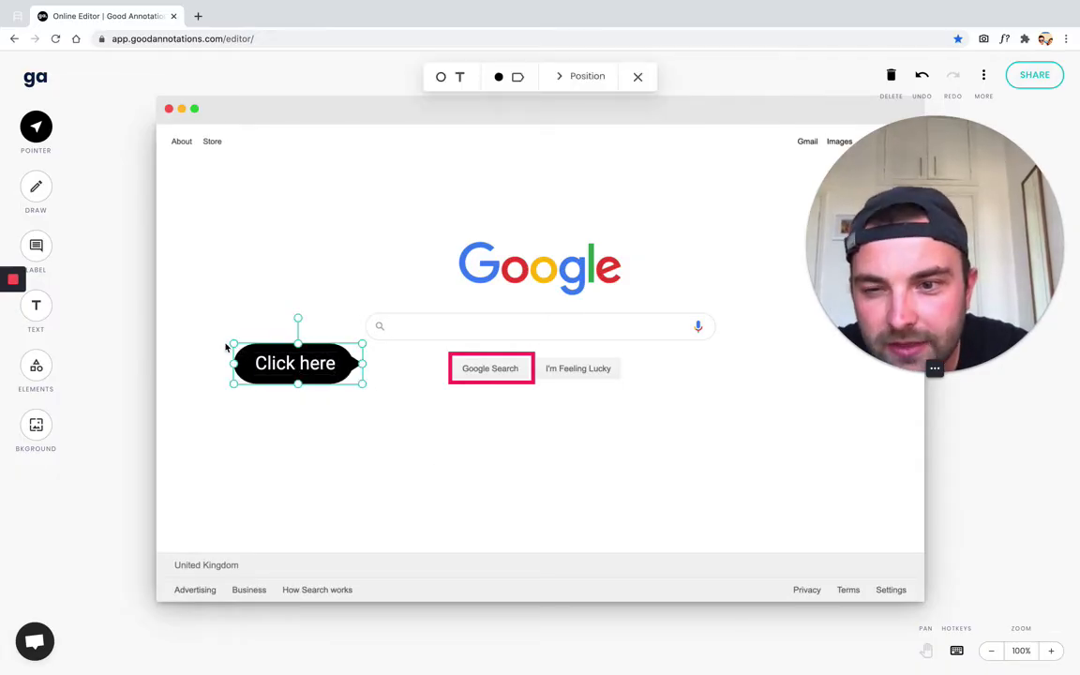
# Shrink the 'Click here' label and move it right beside Google Search.
pyautogui.moveTo(232, 346); pyautogui.dragTo(285, 366)
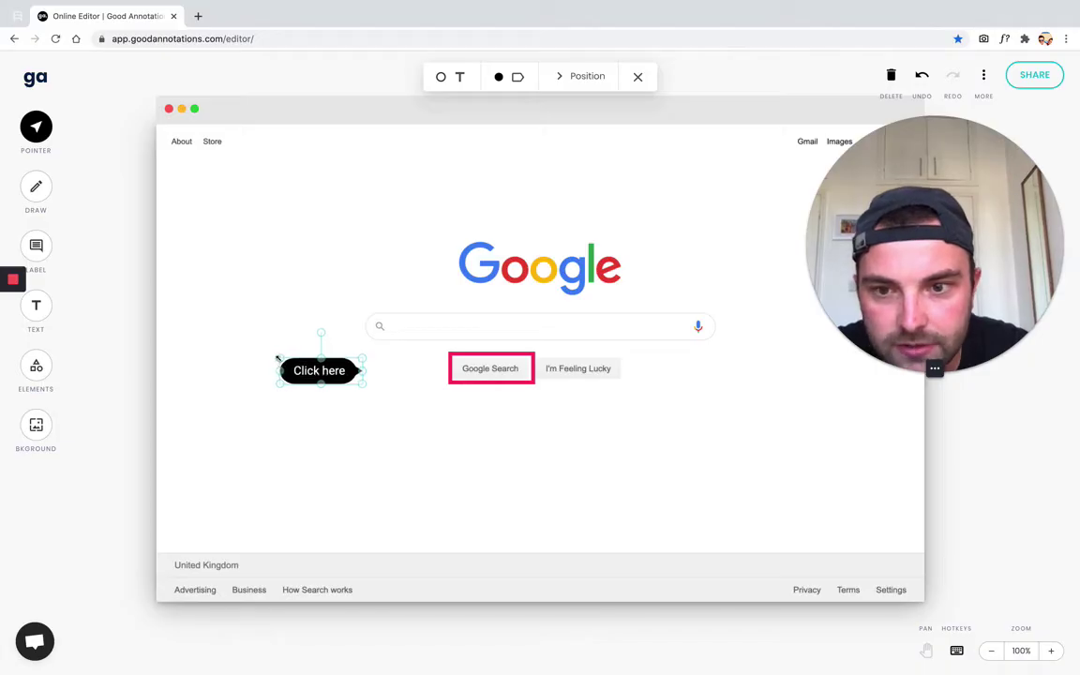
pyautogui.click(325, 394)
pyautogui.moveTo(301, 379); pyautogui.dragTo(386, 375)
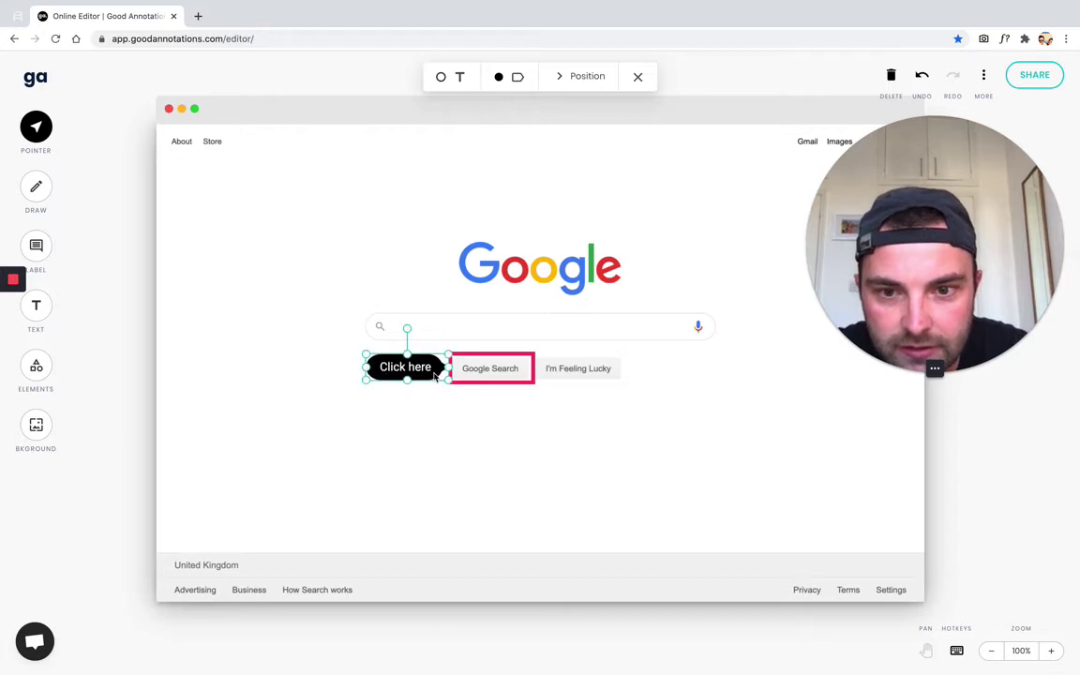
pyautogui.click(443, 420)
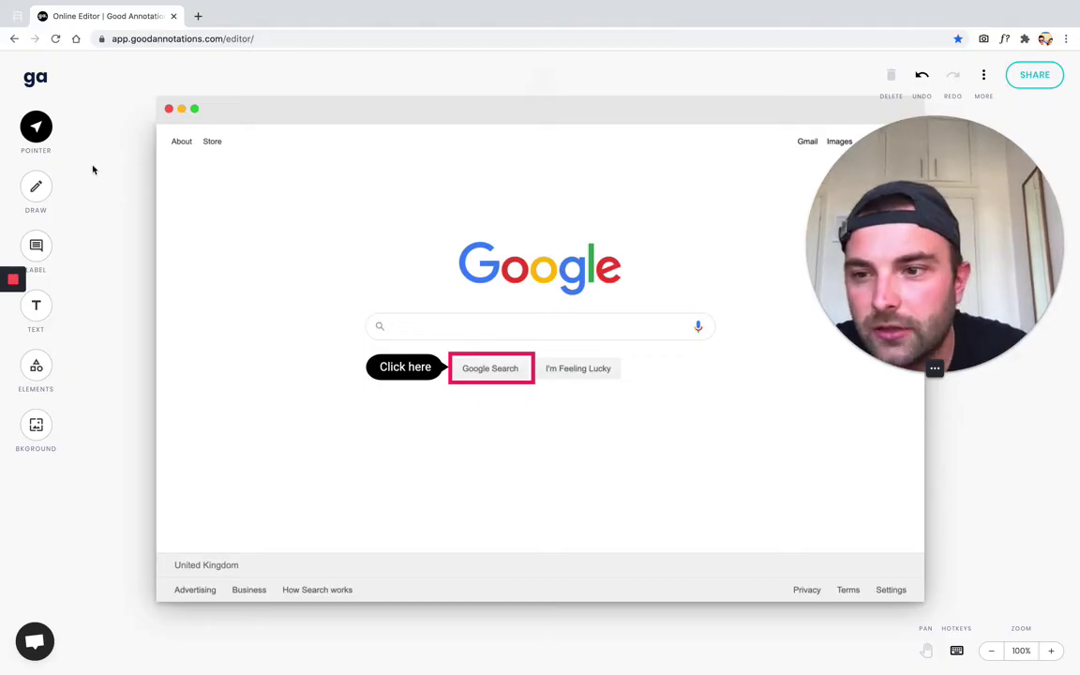
# Add a yellow sticky-note callout and move it to the page's upper left.
pyautogui.click(44, 314)
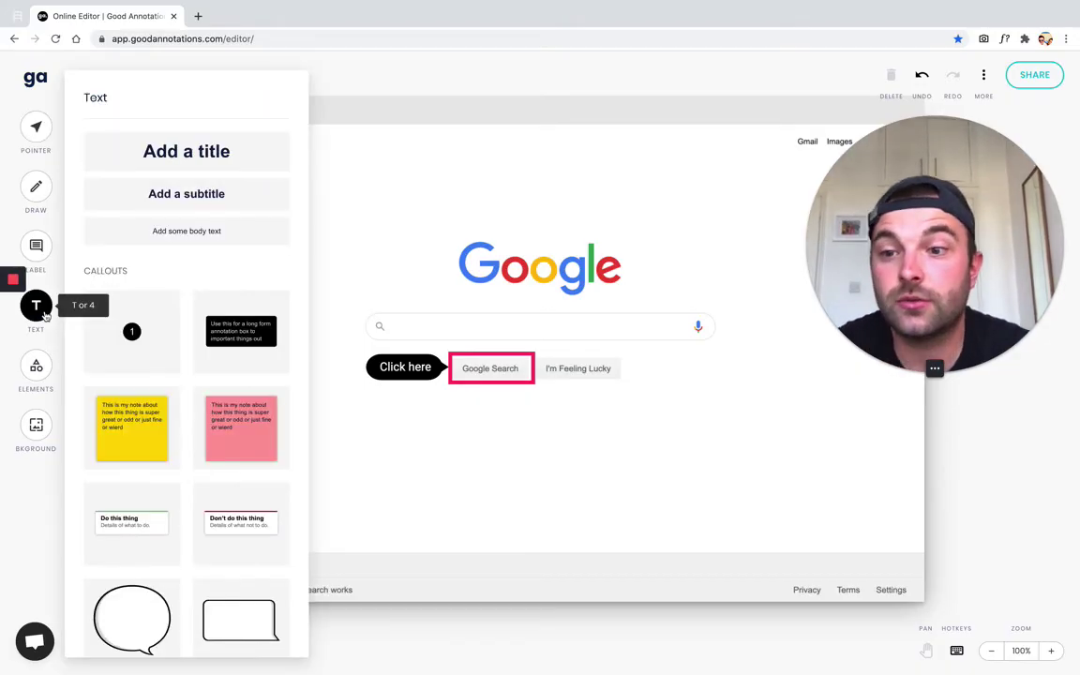
pyautogui.click(156, 449)
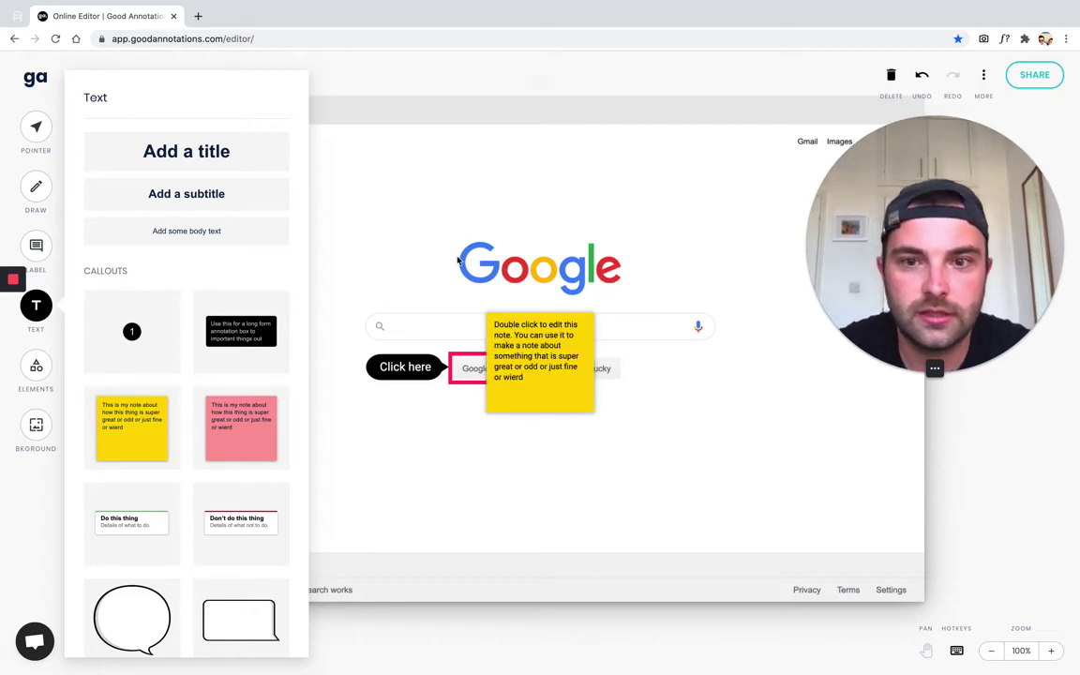
pyautogui.moveTo(574, 401); pyautogui.dragTo(446, 256)
pyautogui.click(426, 236)
pyautogui.moveTo(375, 215); pyautogui.dragTo(218, 235)
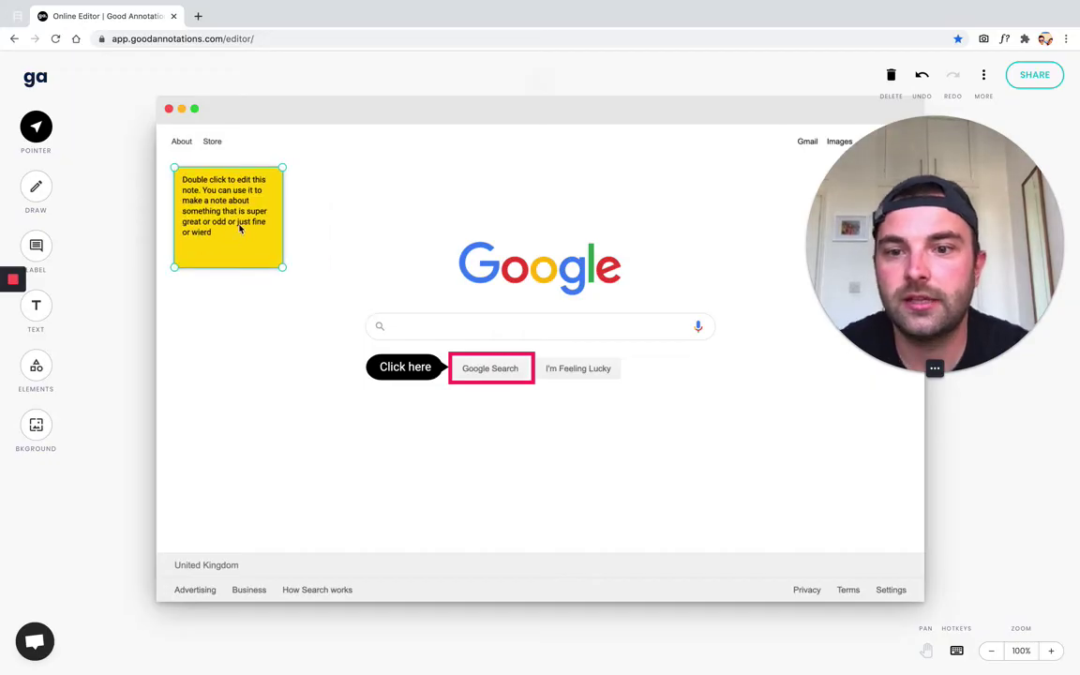
# Write 'Here are the steps you need to follow to search on the Google.' and enlarge the note.
pyautogui.doubleClick(240, 228)
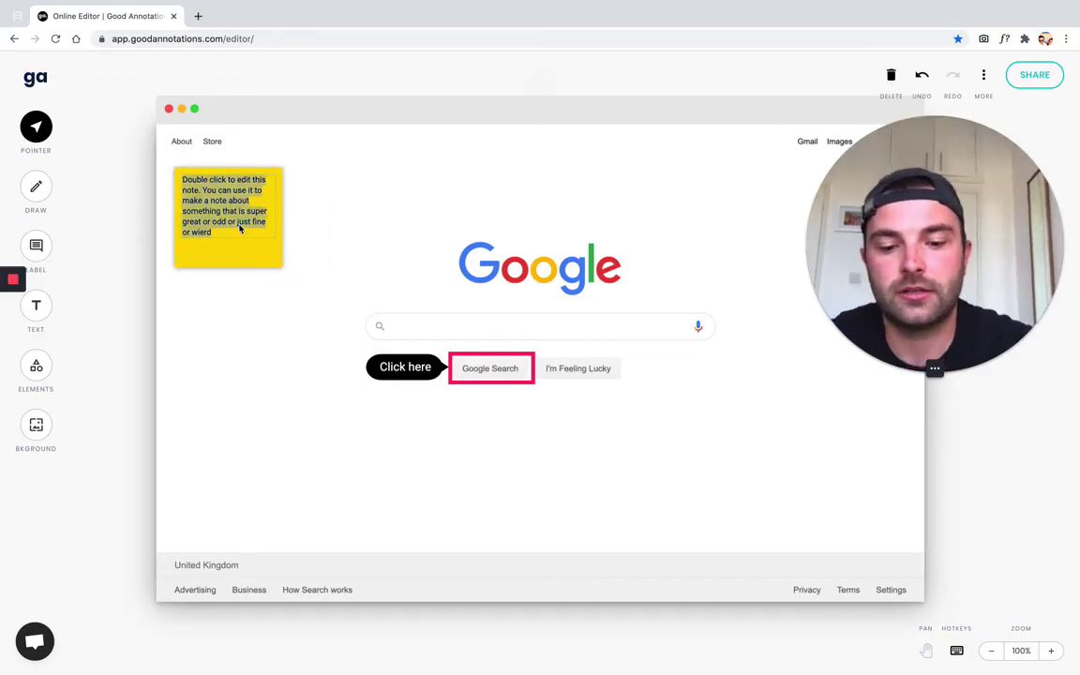
pyautogui.write('Here')
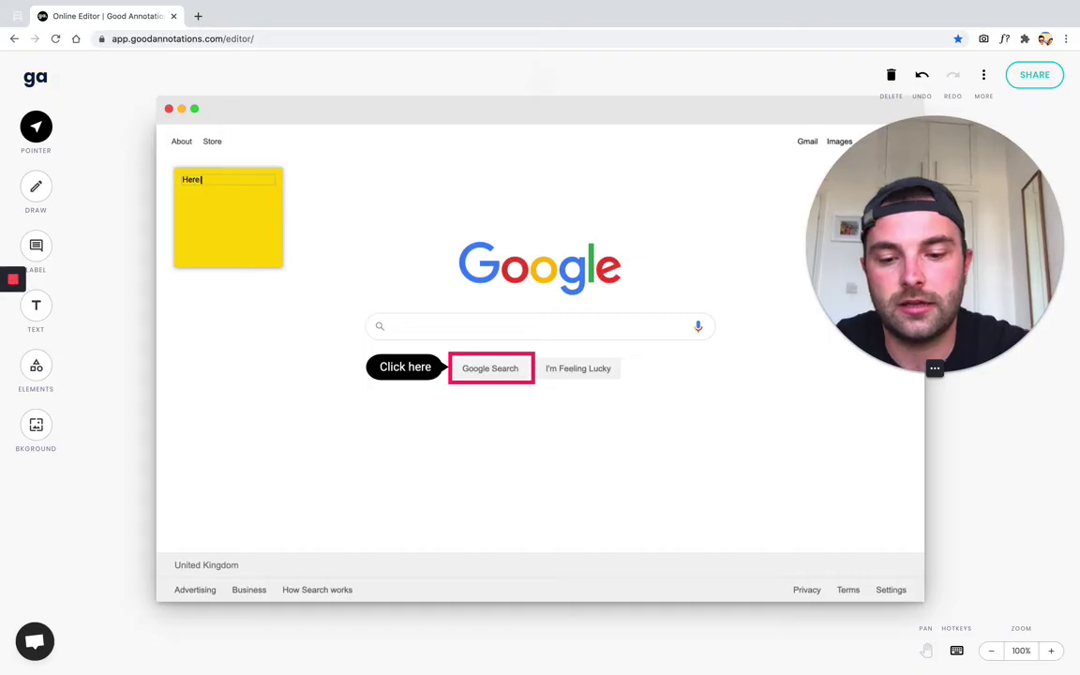
pyautogui.write(' are the steps yo')
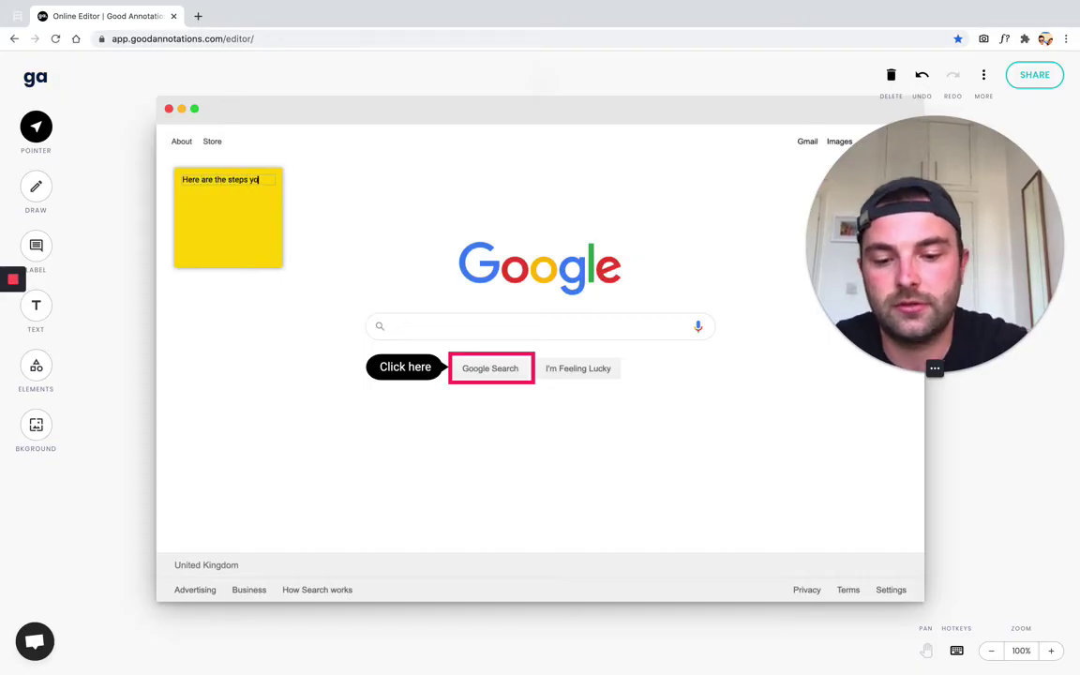
pyautogui.write('u need to follow')
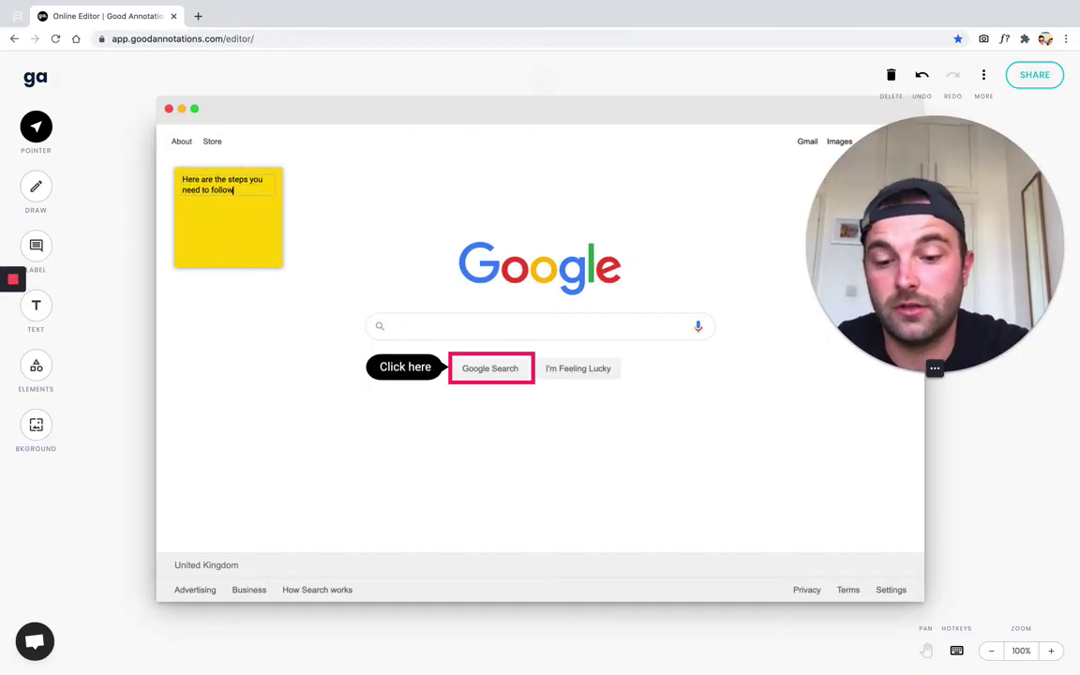
pyautogui.write(' to s')
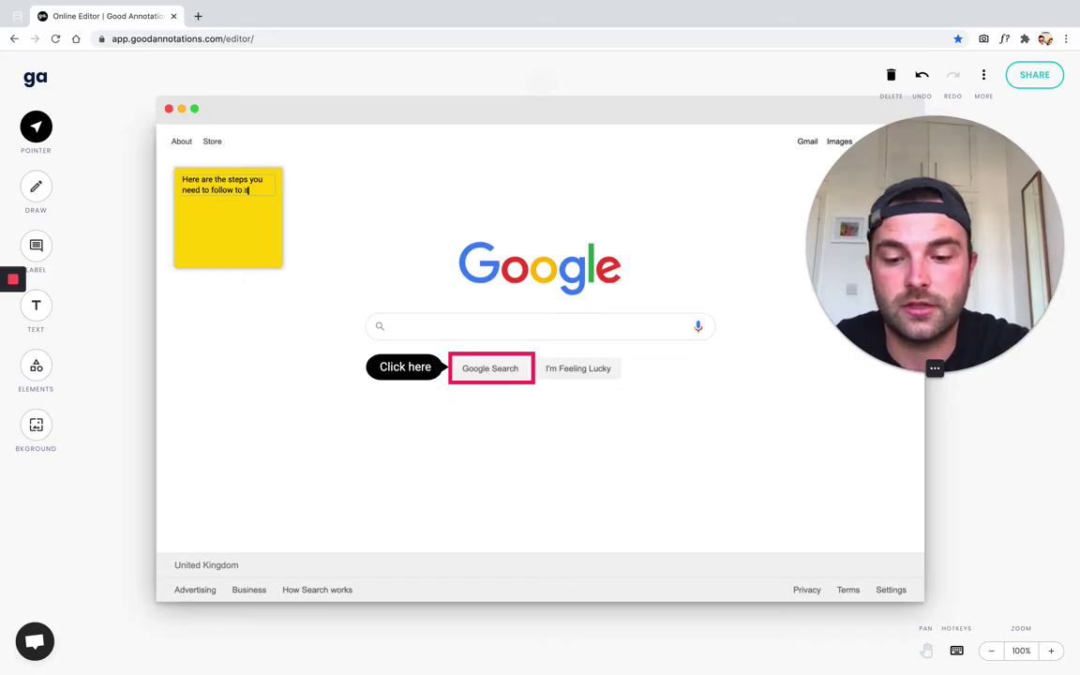
pyautogui.write('earch on the')
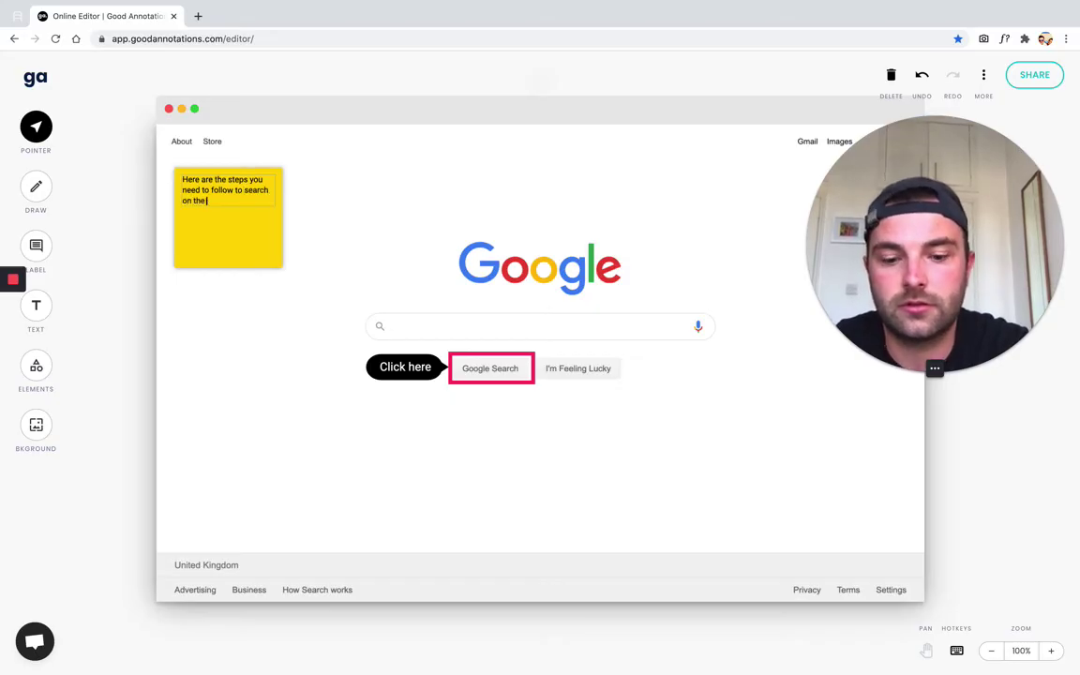
pyautogui.write(' Goo')
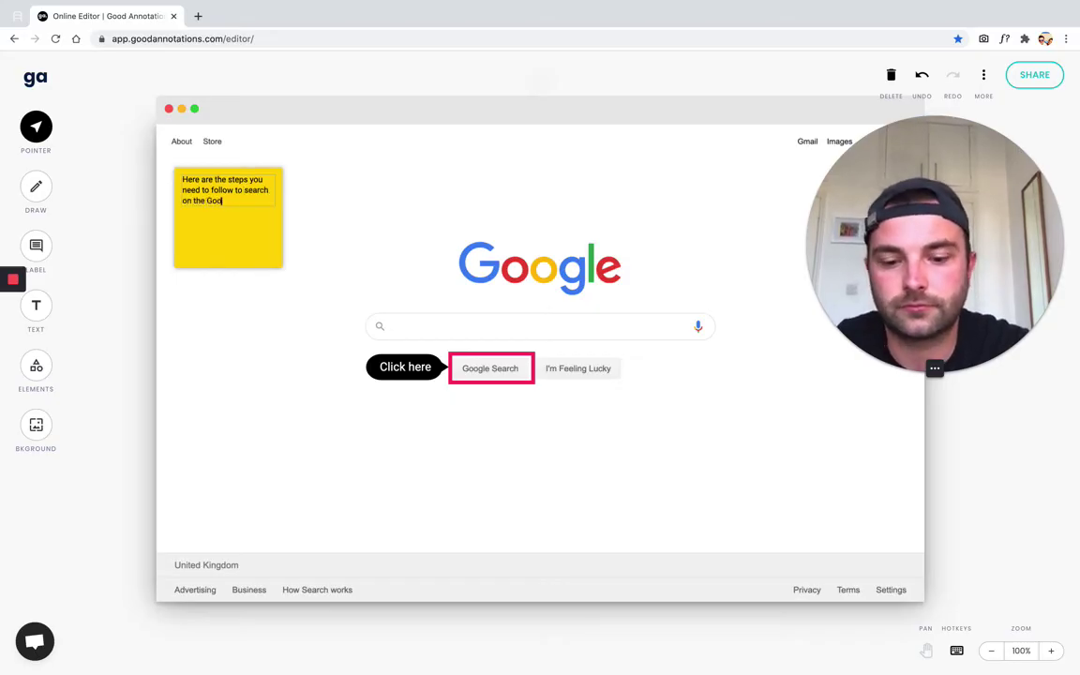
pyautogui.write('gle.')
pyautogui.click(309, 245)
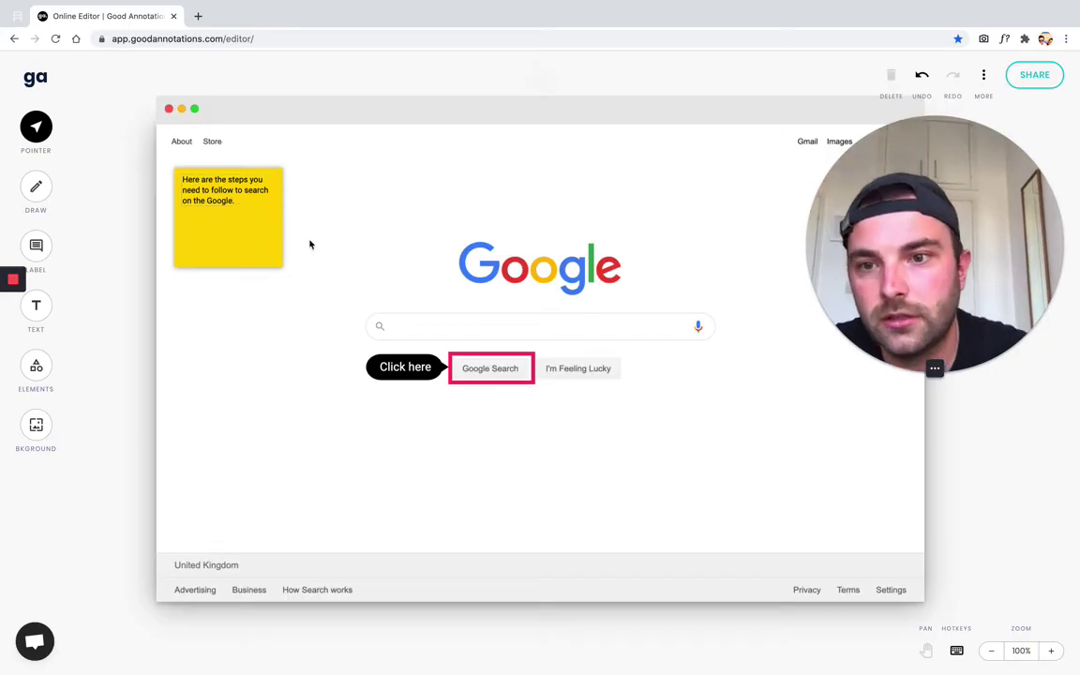
pyautogui.click(255, 233)
pyautogui.moveTo(284, 270); pyautogui.dragTo(337, 306)
pyautogui.click(437, 230)
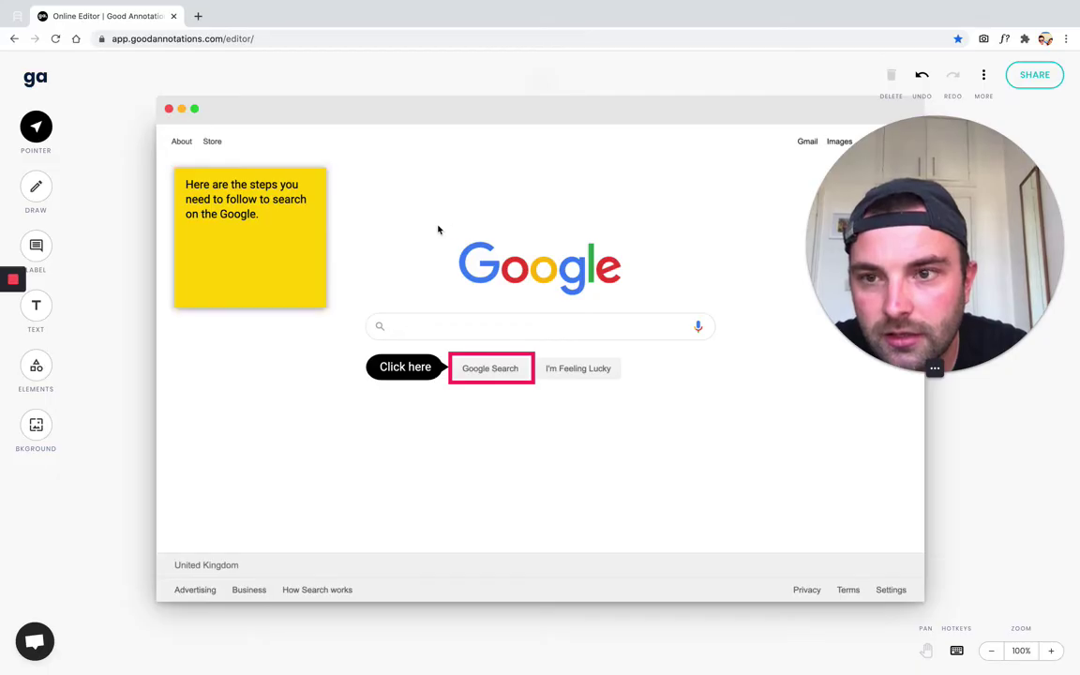
pyautogui.moveTo(260, 270); pyautogui.dragTo(272, 274)
pyautogui.click(426, 221)
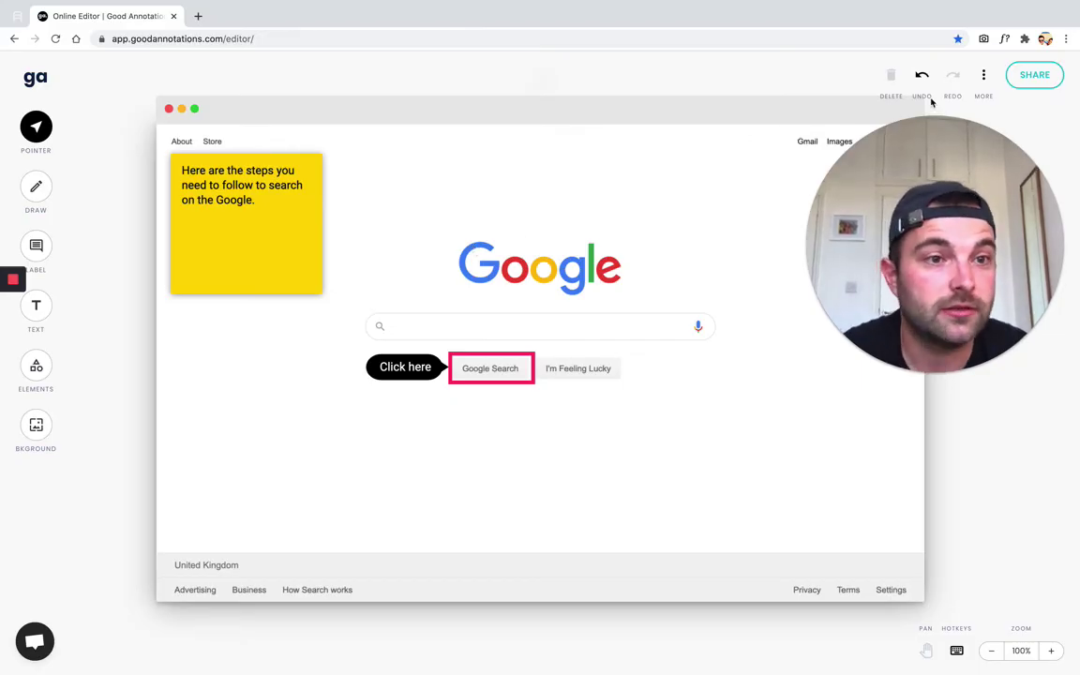
# Download the annotated screenshot as a PNG via MORE > Download as image.
pyautogui.click(985, 75)
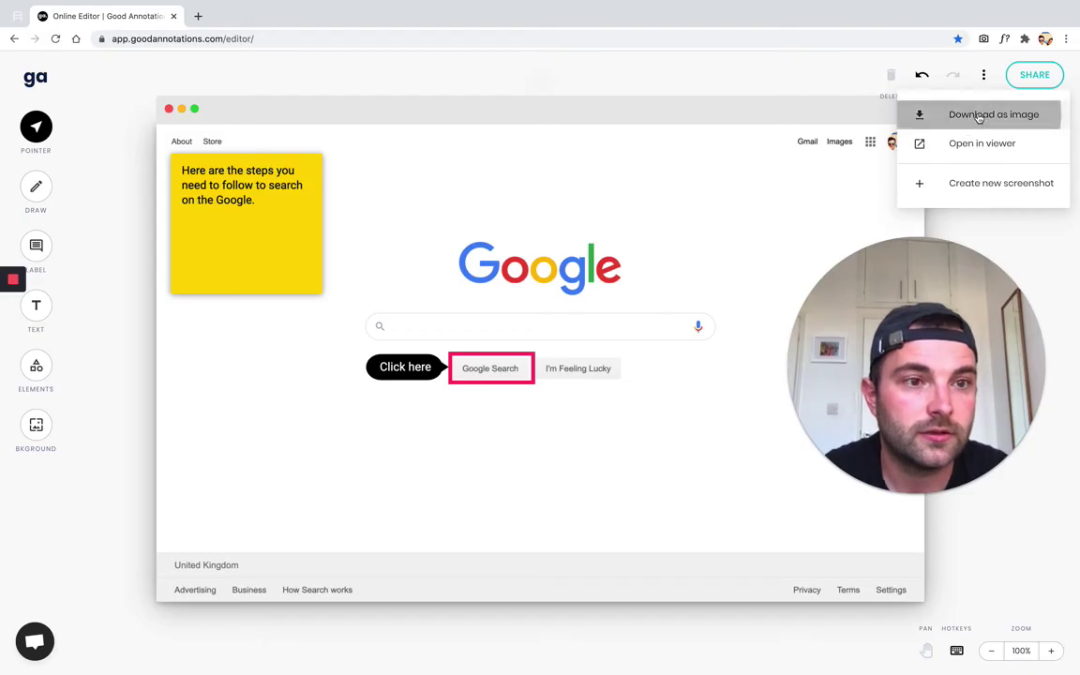
pyautogui.click(956, 115)
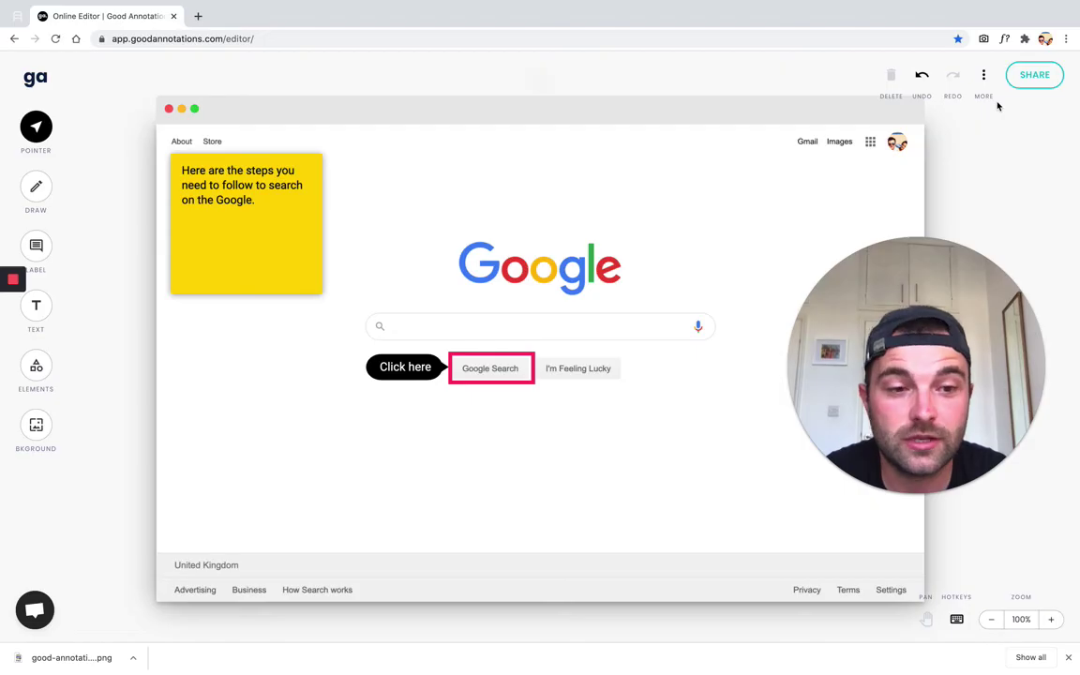
pyautogui.click(1032, 79)
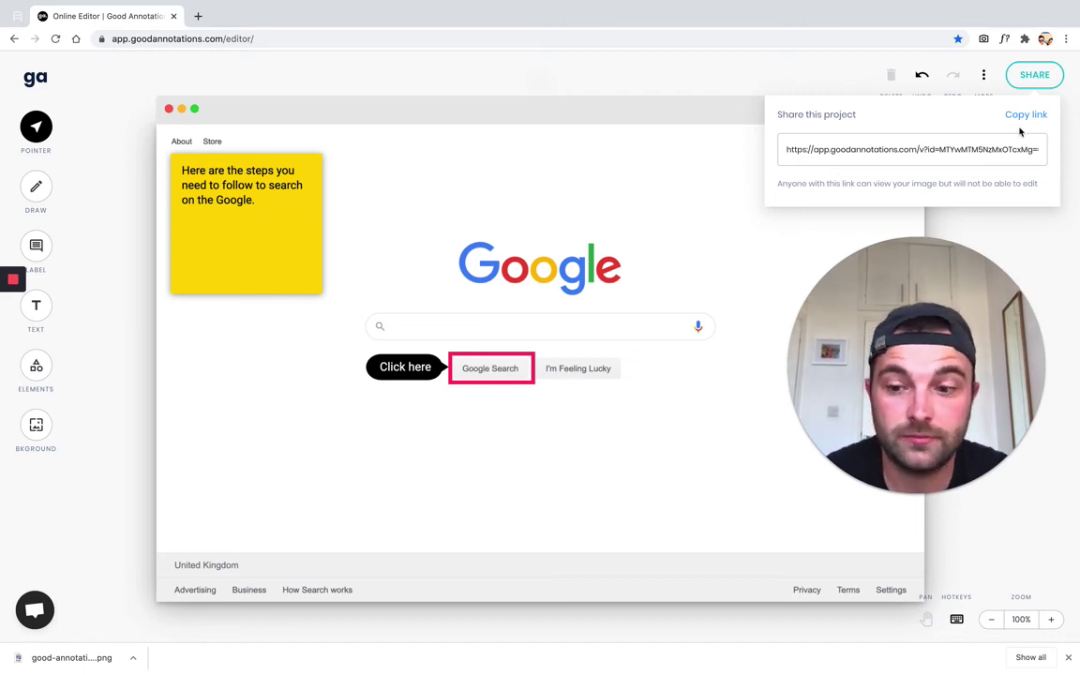
pyautogui.click(727, 162)
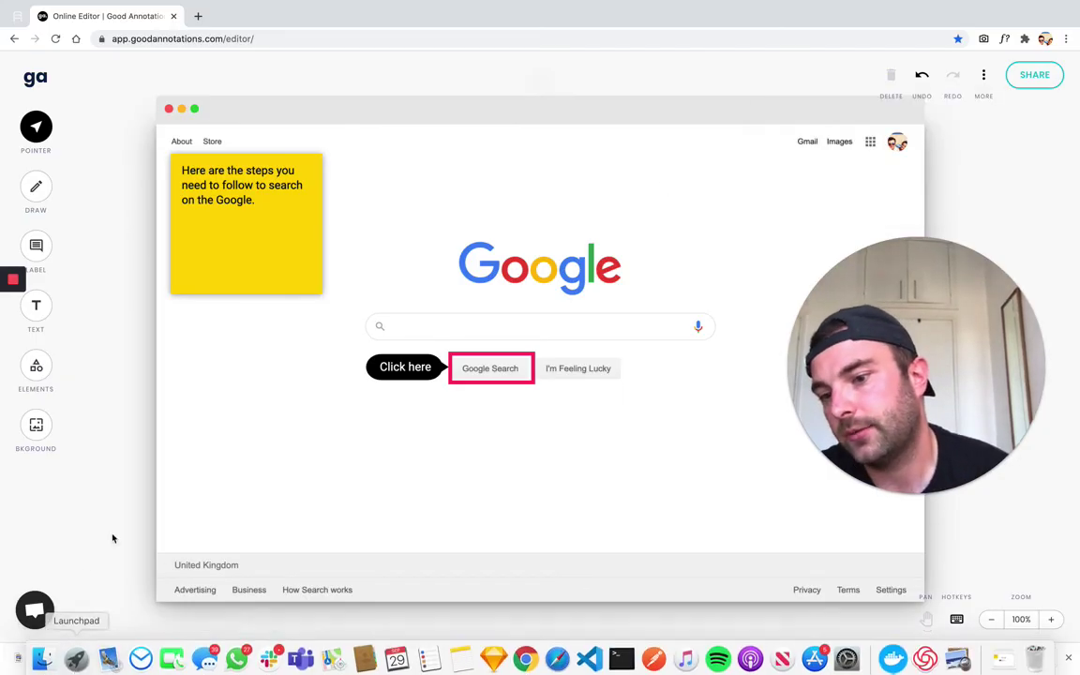
# Open good-annotations (6).png from Chrome's download bar in Preview.
pyautogui.click(73, 657)
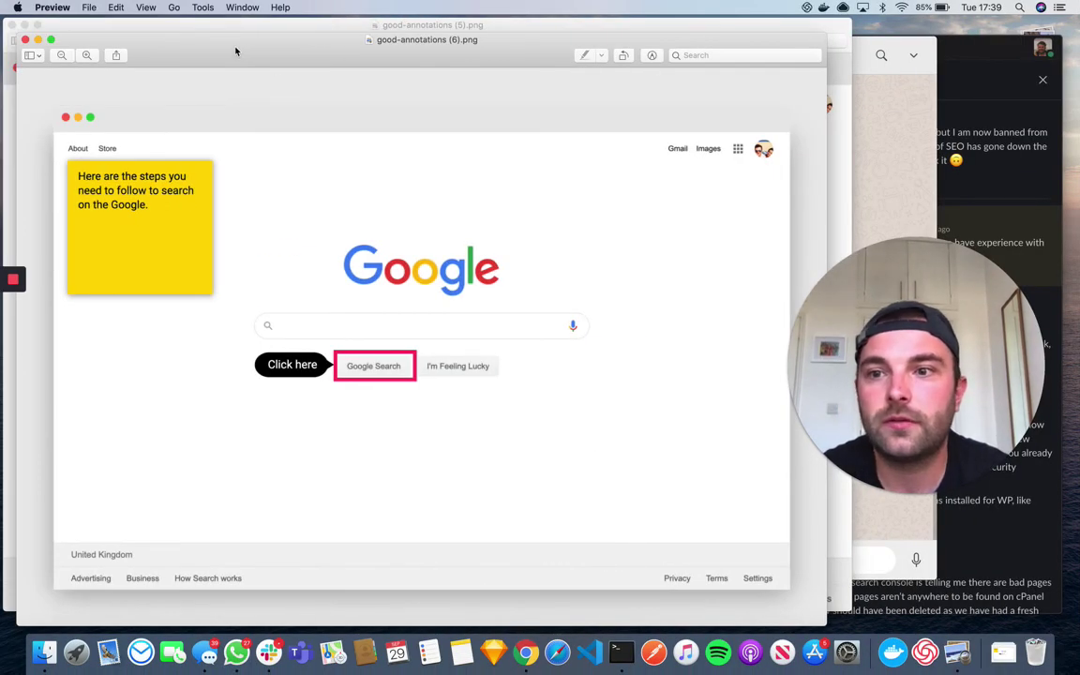
pyautogui.moveTo(236, 52); pyautogui.dragTo(293, 56)
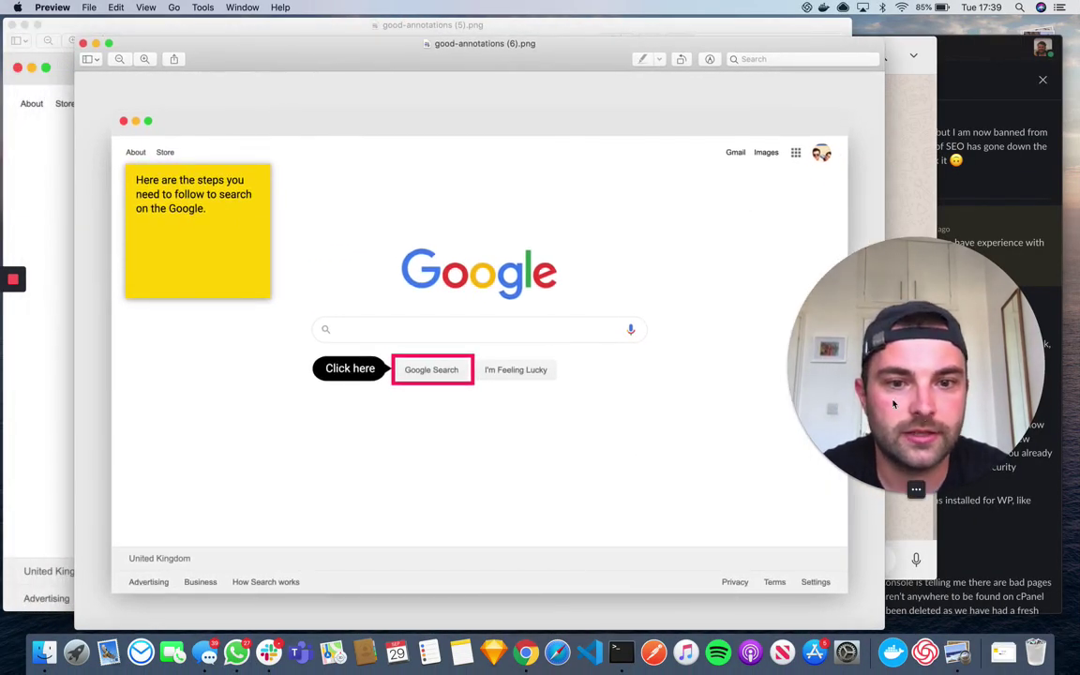